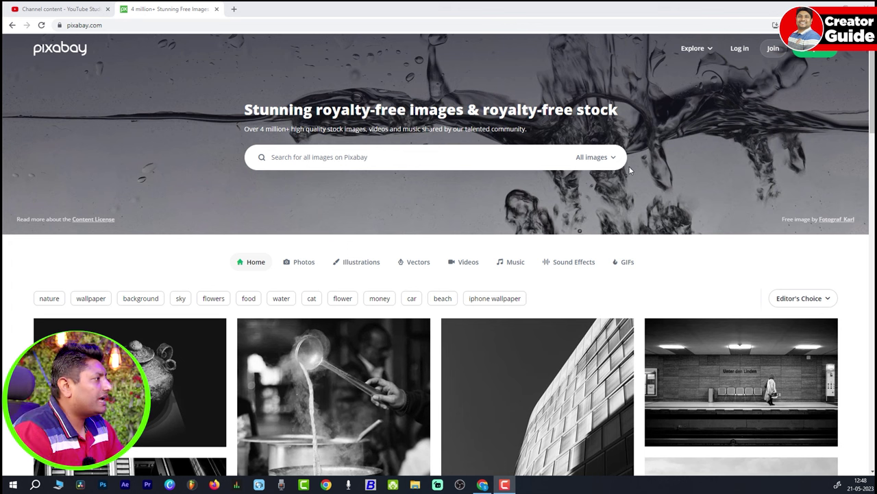
Set the Pixabay search category to Music and search for "motivational music"
{"action": "left_click", "coordinate": [607, 158]}
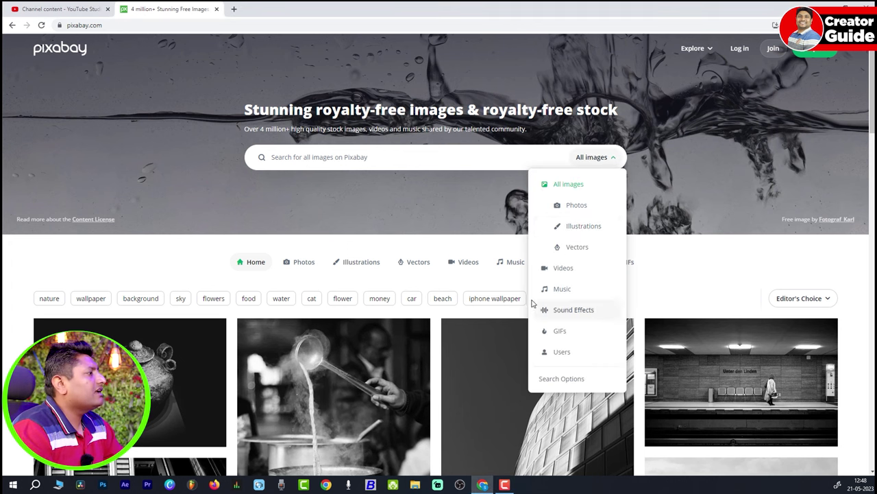
{"action": "left_click", "coordinate": [569, 295]}
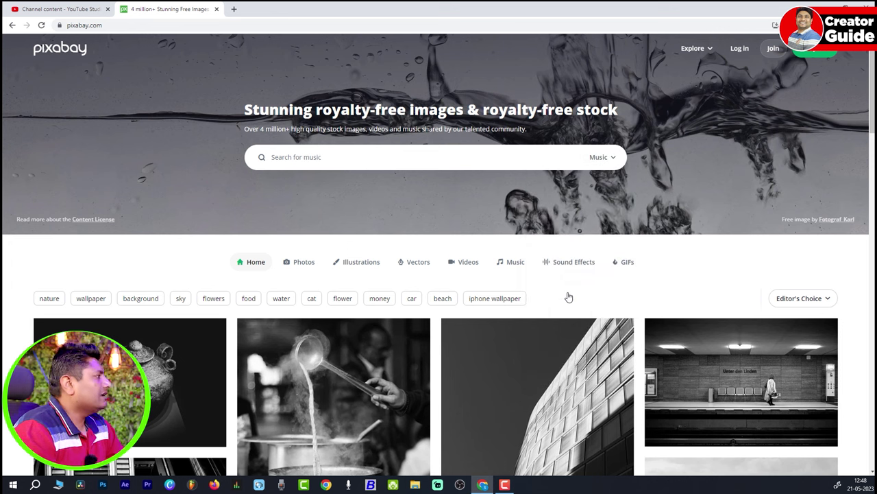
{"action": "left_click", "coordinate": [319, 156]}
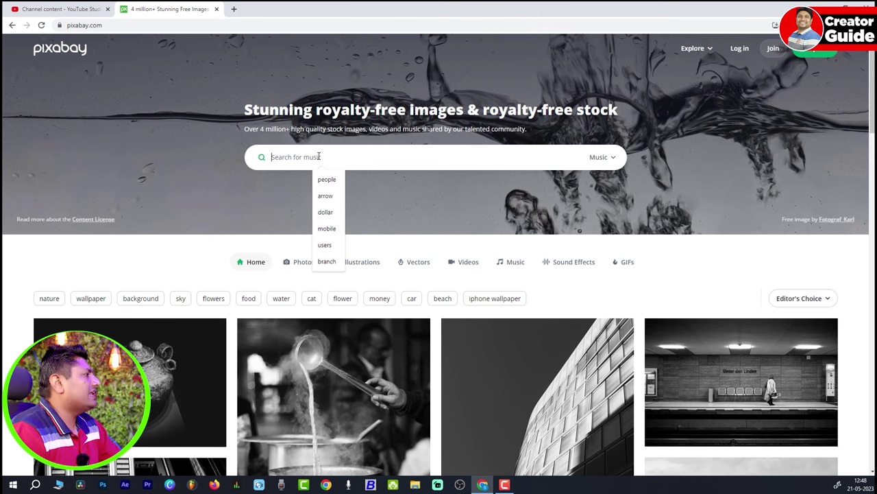
{"action": "type", "text": "roma"}
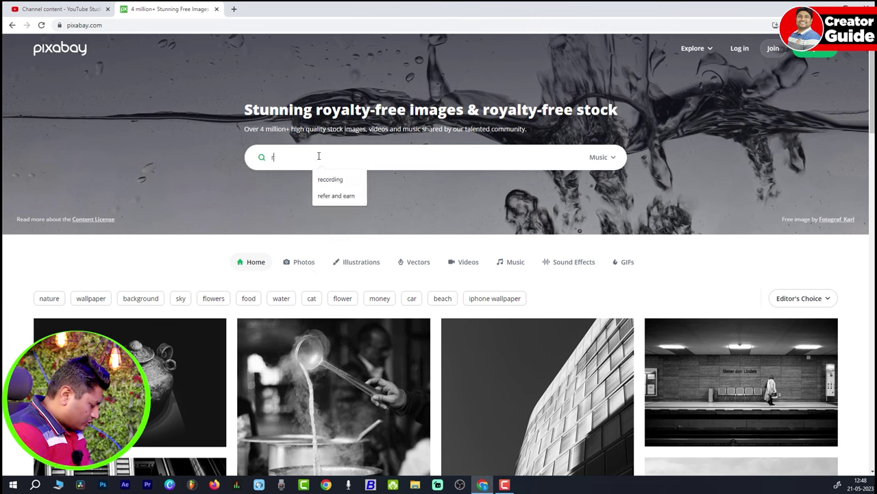
{"action": "key", "text": "BackSpace"}
{"action": "key", "text": "BackSpace"}
{"action": "key", "text": "BackSpace"}
{"action": "key", "text": "BackSpace"}
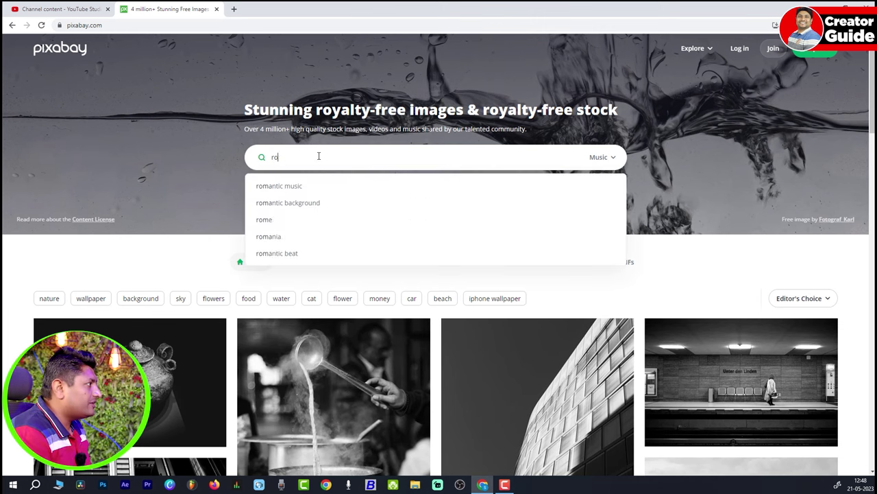
{"action": "type", "text": "motivat"}
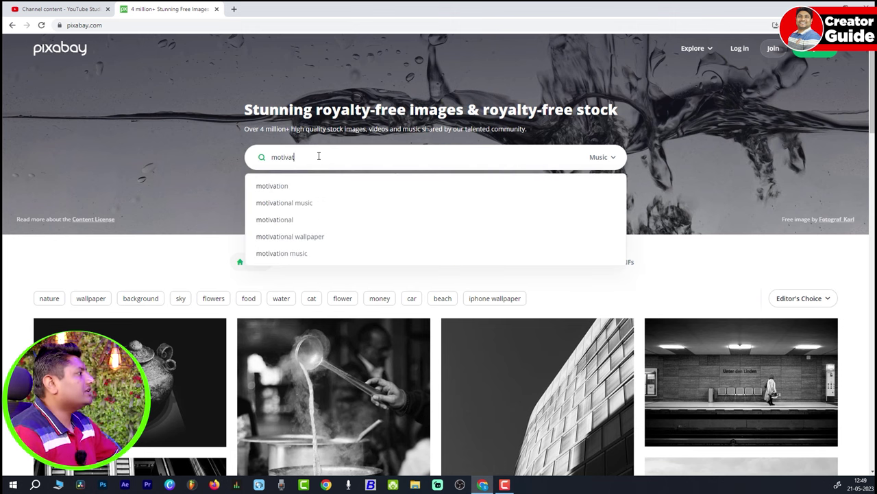
{"action": "left_click", "coordinate": [324, 202]}
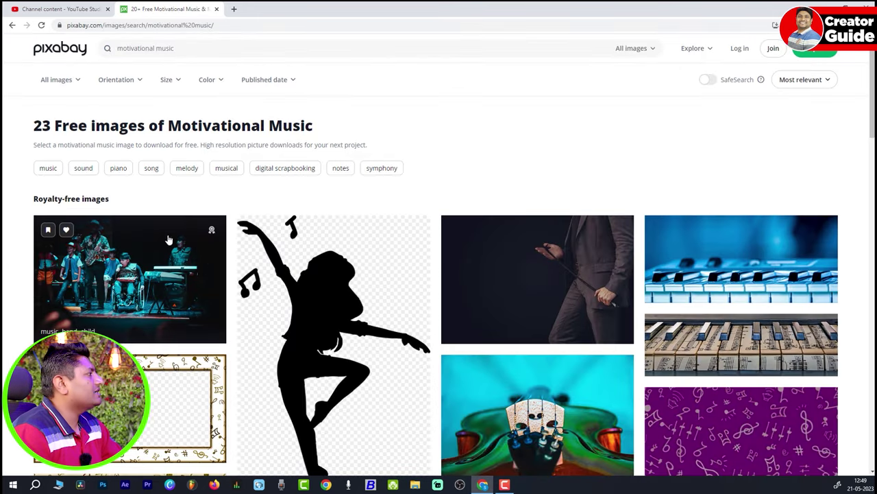
Limit the search results to Music and view the details and Content ID note of the Price of Freedom track
{"action": "left_click", "coordinate": [642, 54]}
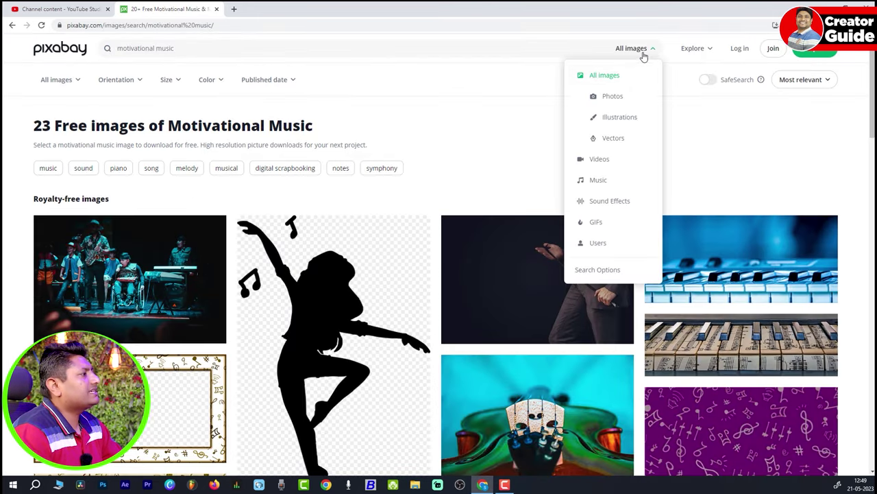
{"action": "left_click", "coordinate": [611, 182]}
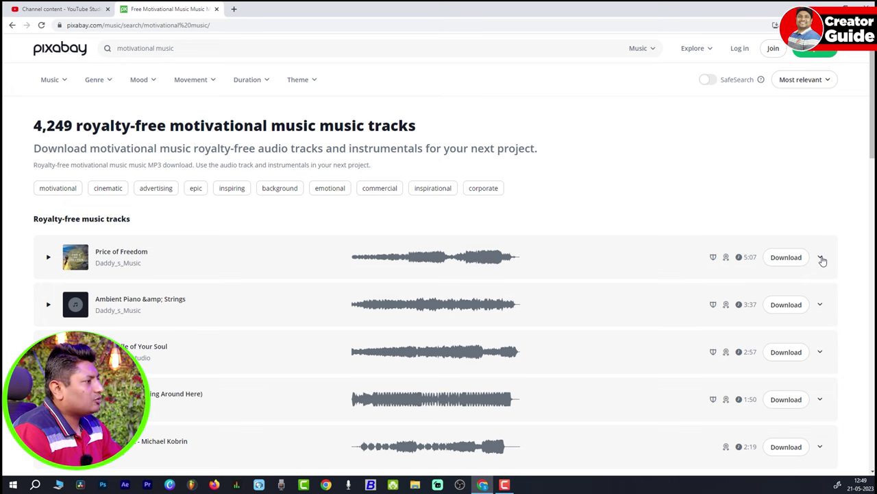
{"action": "left_click", "coordinate": [820, 257]}
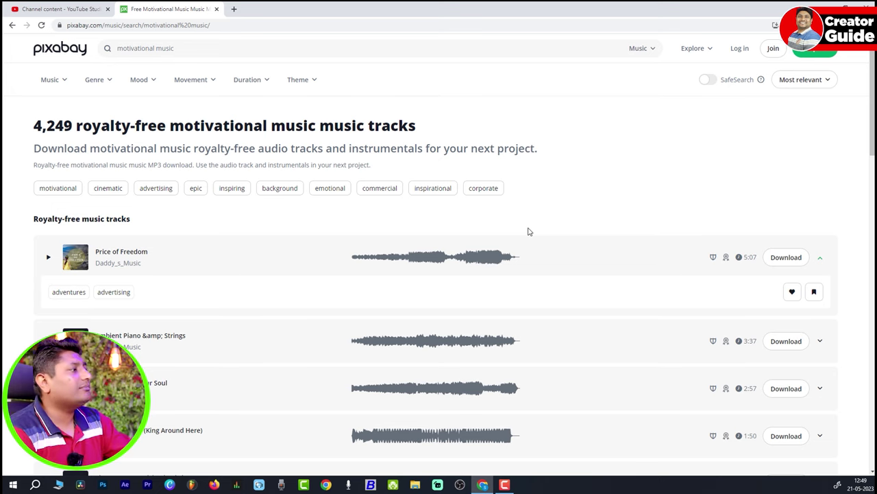
{"action": "mouse_move", "coordinate": [714, 257]}
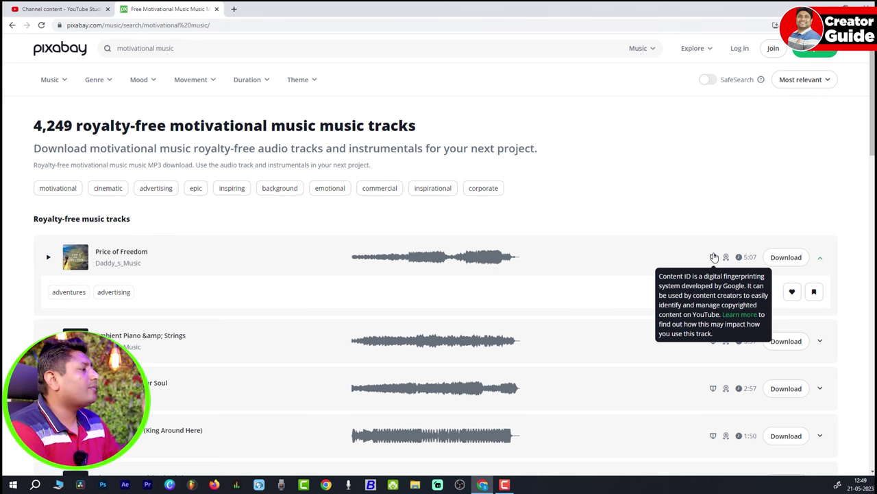
Switch to YouTube Studio, open the Audio library and review the filter options for music tracks
{"action": "left_click", "coordinate": [61, 9]}
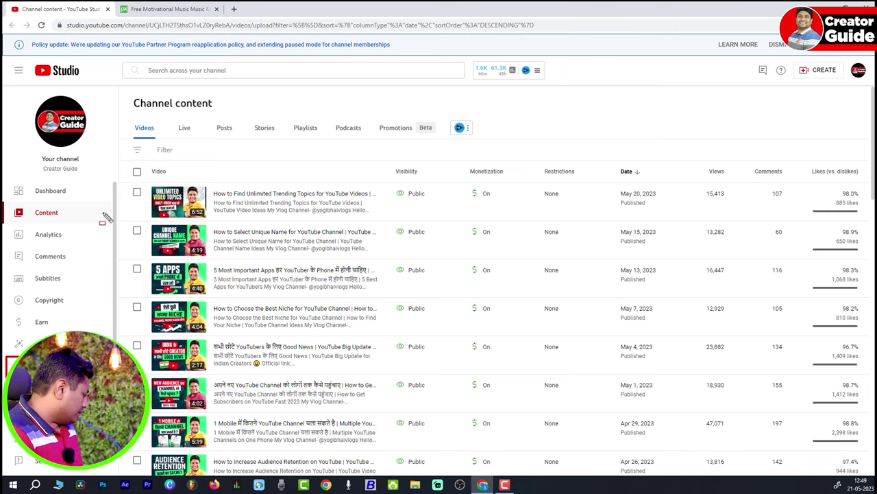
{"action": "left_click", "coordinate": [48, 366]}
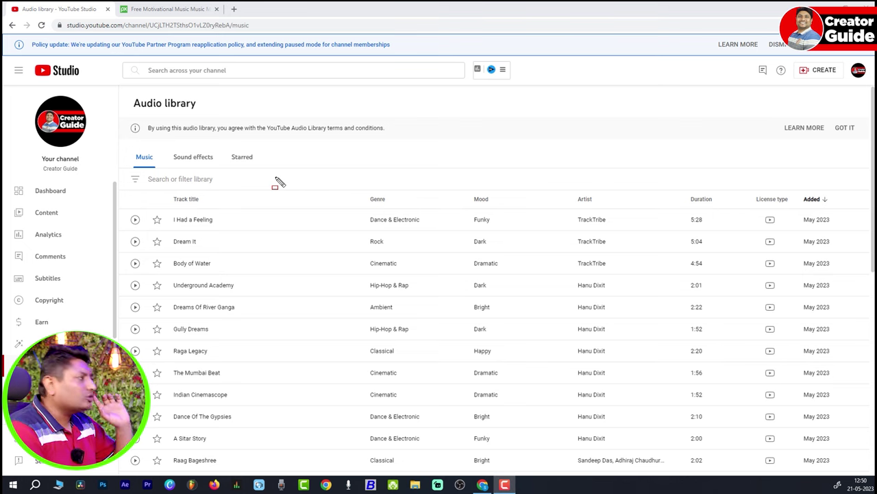
{"action": "left_click", "coordinate": [137, 182]}
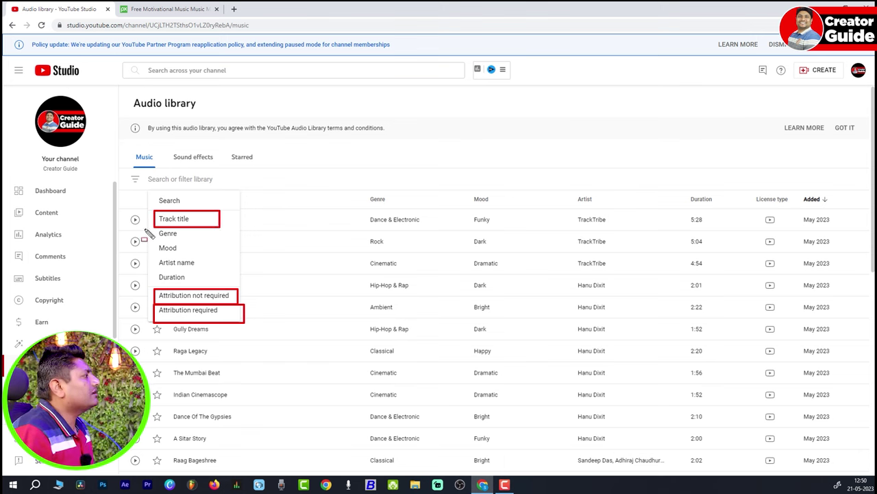
{"action": "mouse_move", "coordinate": [224, 264]}
{"action": "left_mouse_down"}
{"action": "mouse_move", "coordinate": [226, 290]}
{"action": "mouse_move", "coordinate": [223, 283]}
{"action": "left_mouse_up"}
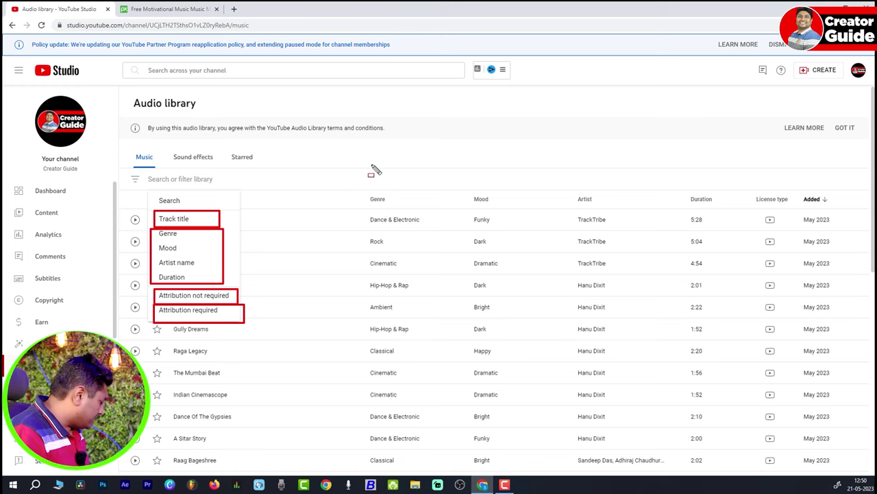
{"action": "key", "text": "Escape"}
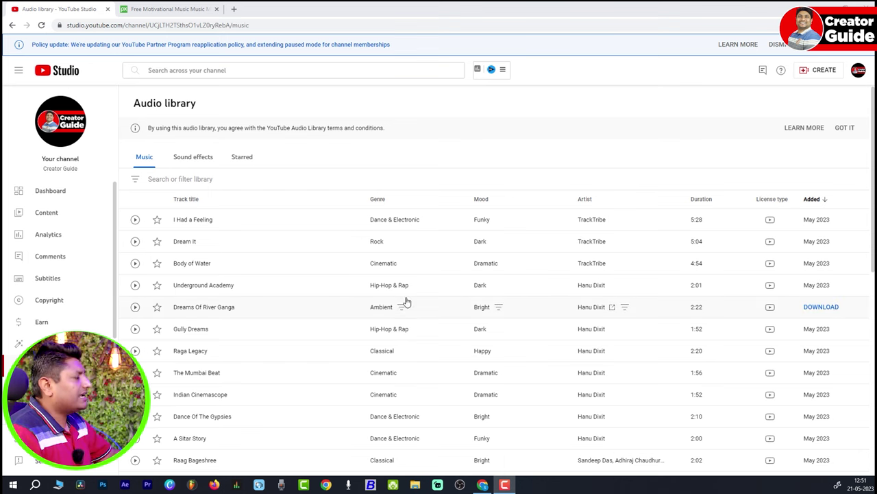
Browse the sound effects available in the Audio library
{"action": "left_click", "coordinate": [198, 162]}
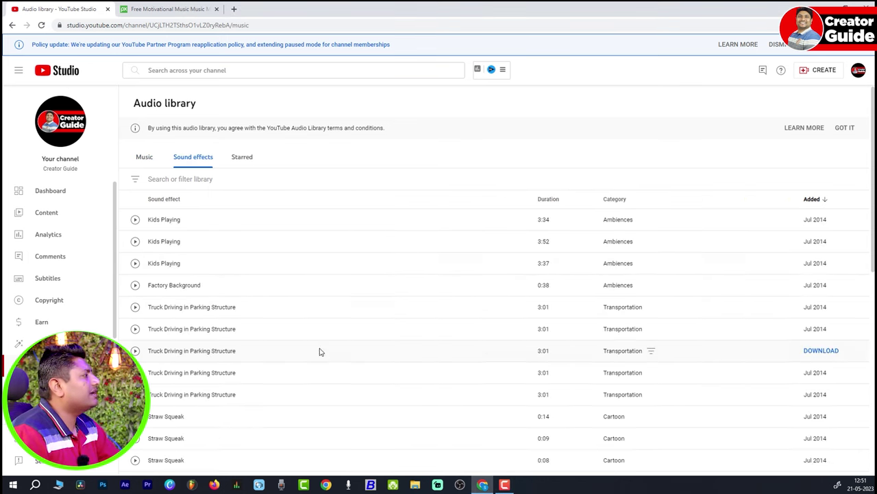
{"action": "scroll", "coordinate": [296, 251], "scroll_direction": "down", "scroll_amount": 5}
{"action": "scroll", "coordinate": [295, 251], "scroll_direction": "up", "scroll_amount": 5}
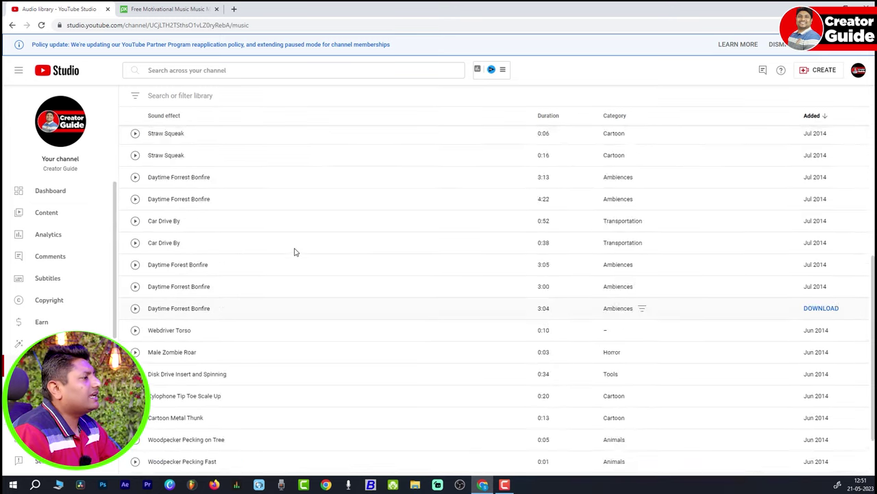
Close the Pixabay page and filter the Audio library's music tracks by Attribution not required
{"action": "left_click", "coordinate": [217, 10]}
{"action": "left_click", "coordinate": [145, 157]}
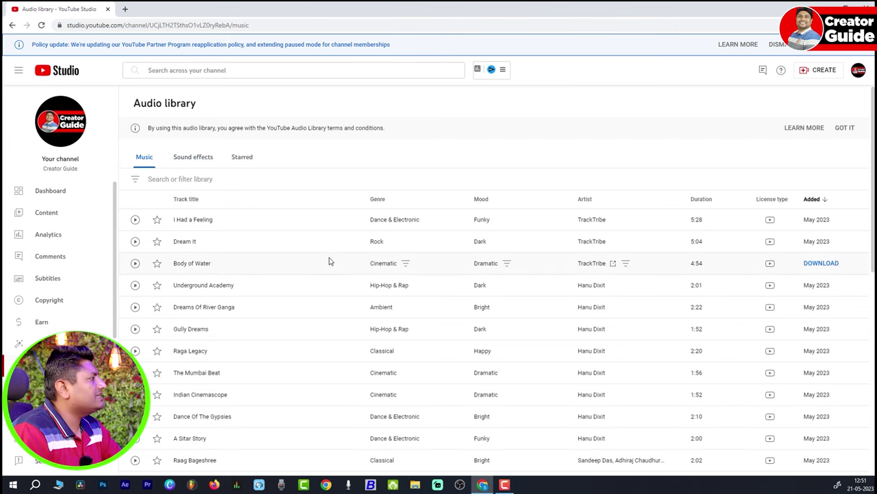
{"action": "left_click", "coordinate": [132, 182]}
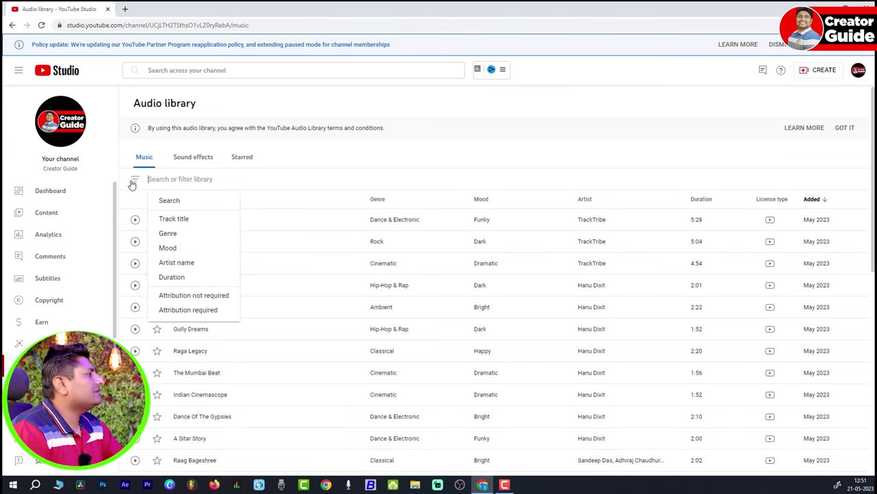
{"action": "left_click", "coordinate": [209, 295]}
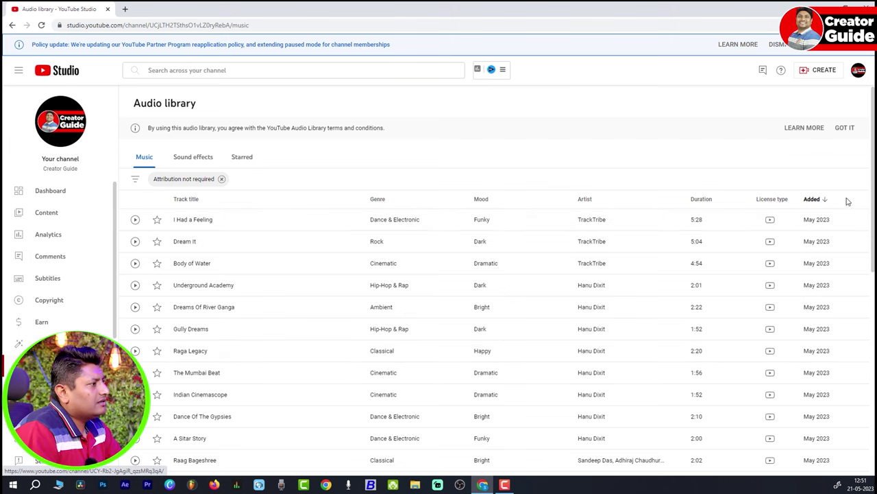
Preview the tracks I Had a Feeling and Dream It, and download Dream It
{"action": "mouse_move", "coordinate": [770, 220]}
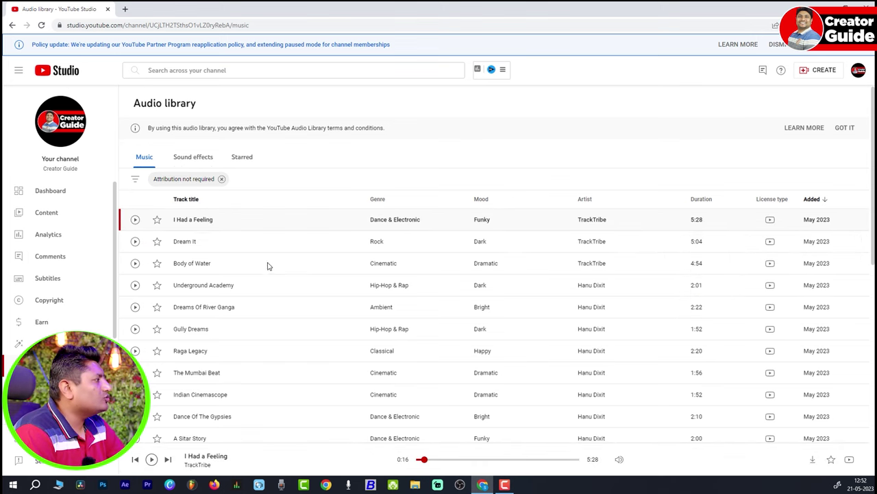
{"action": "left_click", "coordinate": [136, 220]}
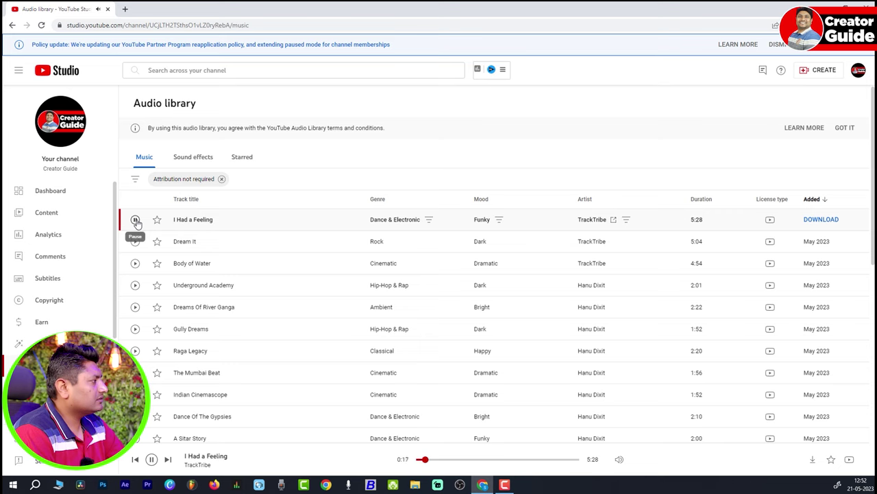
{"action": "left_click", "coordinate": [136, 220]}
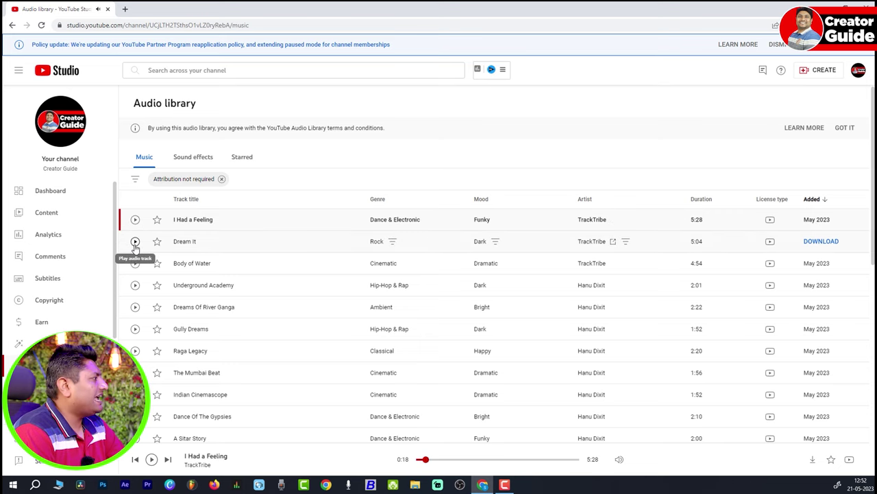
{"action": "left_click", "coordinate": [135, 244]}
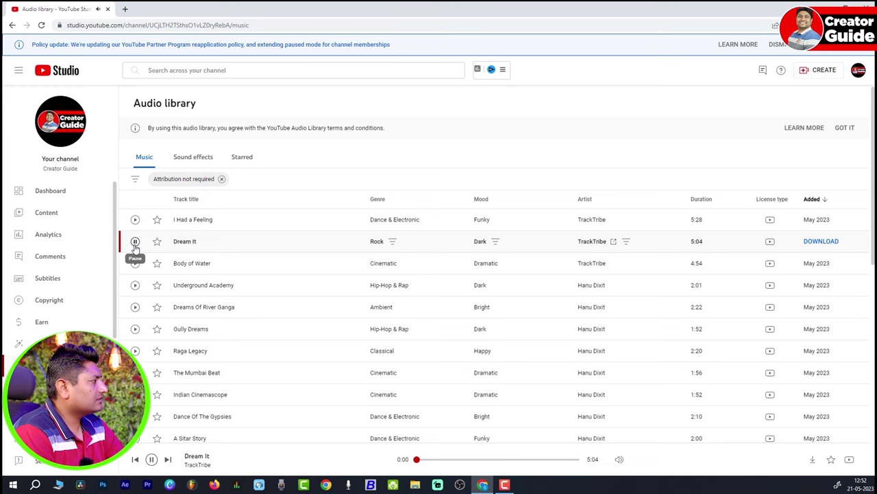
{"action": "left_click", "coordinate": [135, 245]}
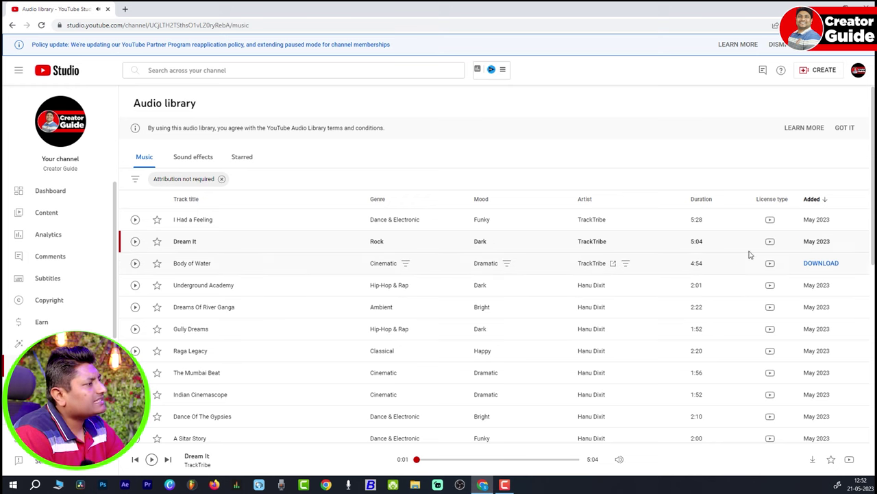
{"action": "left_click", "coordinate": [819, 241]}
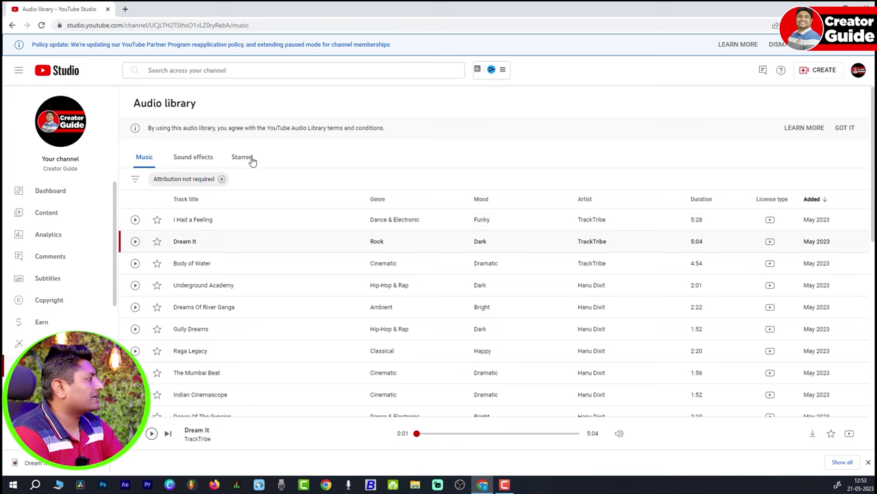
Star the track I Had a Feeling and display the list of starred tracks
{"action": "left_click", "coordinate": [157, 221]}
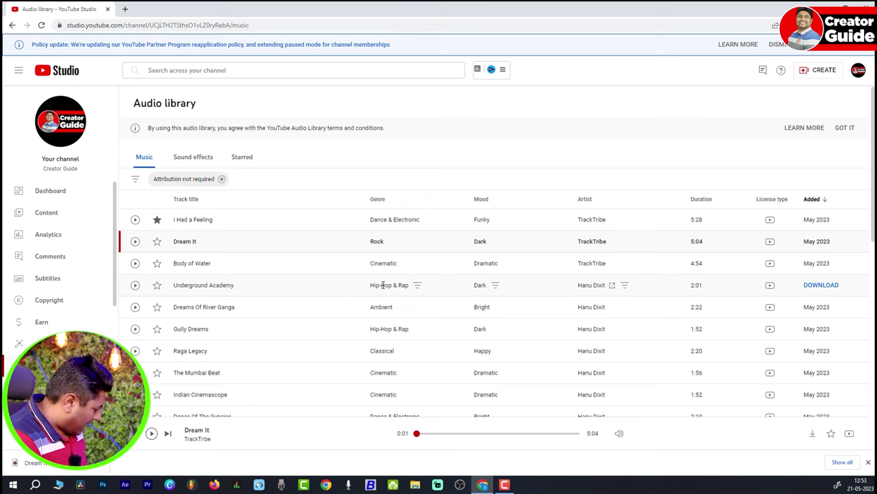
{"action": "left_click_drag", "start_coordinate": [142, 207], "coordinate": [170, 228]}
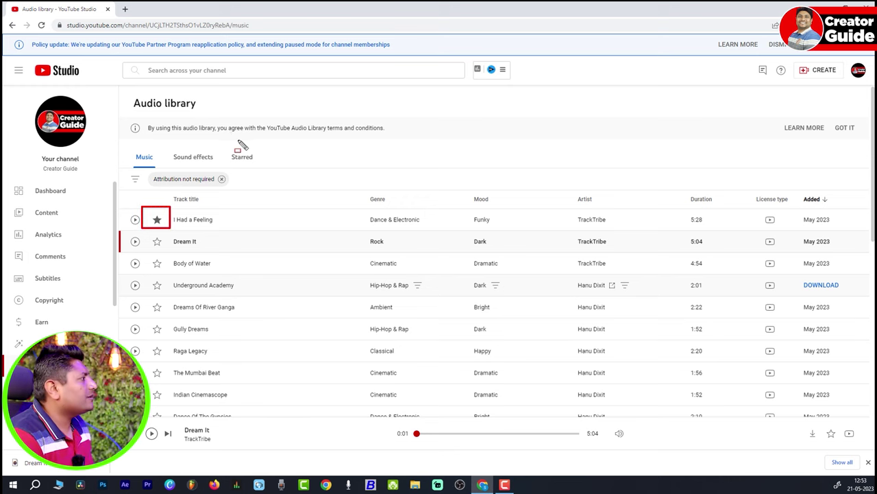
{"action": "left_click_drag", "start_coordinate": [220, 147], "coordinate": [277, 172]}
{"action": "key", "text": "Escape"}
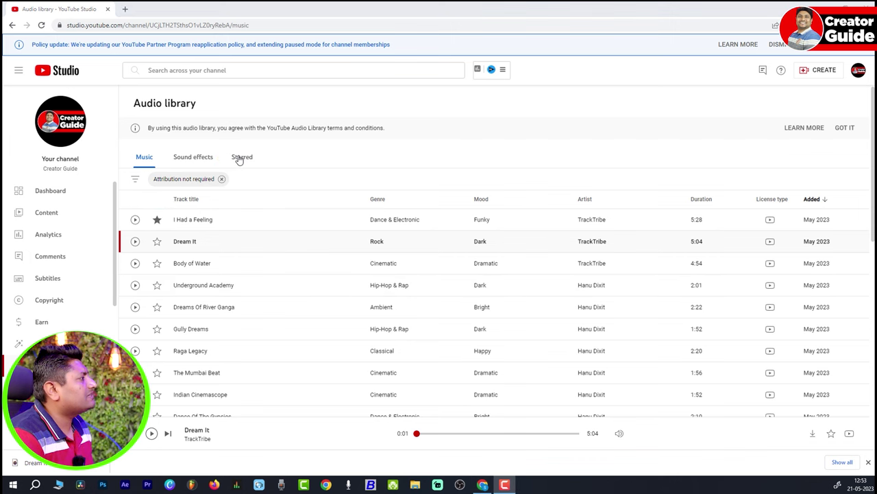
{"action": "left_click", "coordinate": [239, 157]}
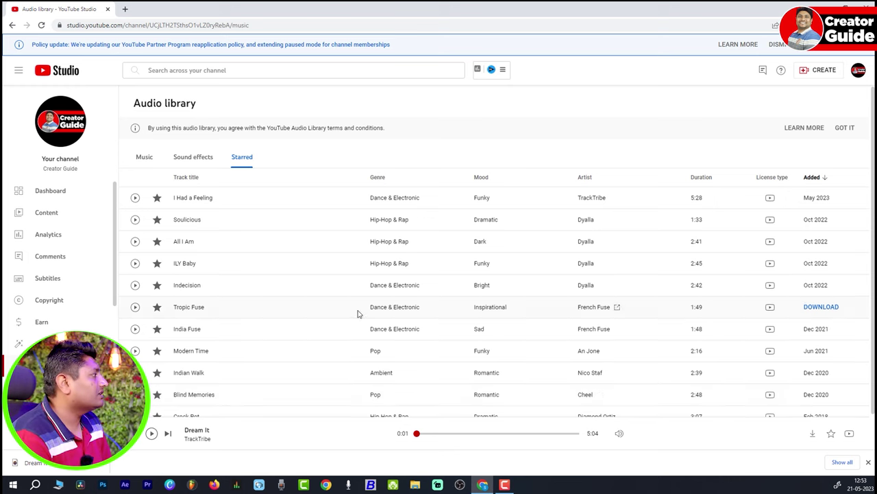
Return to the music tracks and replace the current filter with Attribution required
{"action": "left_click", "coordinate": [204, 159]}
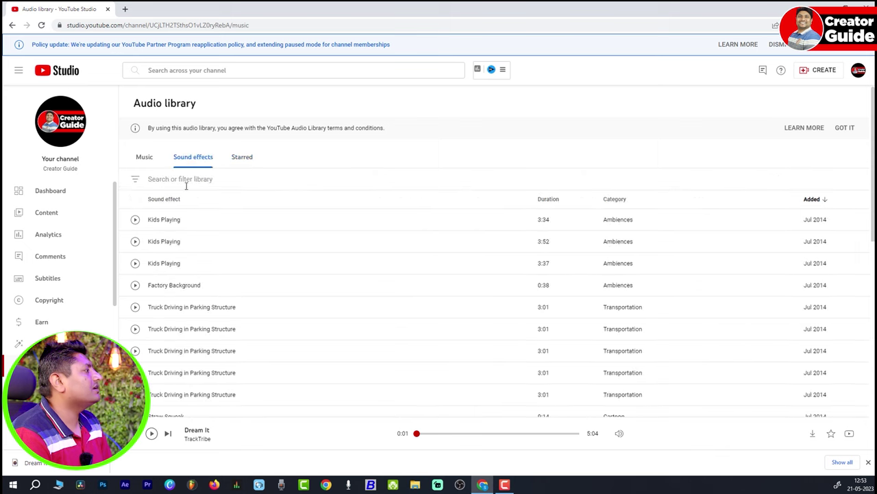
{"action": "left_click", "coordinate": [142, 155]}
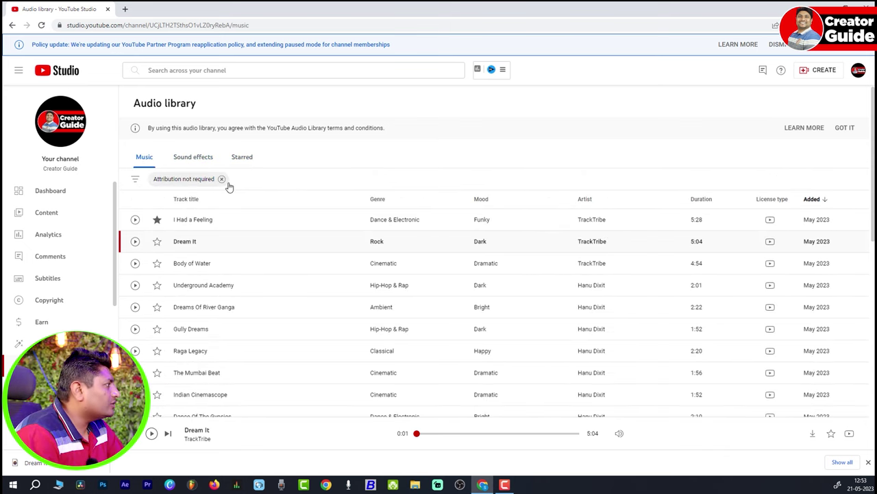
{"action": "left_click", "coordinate": [222, 179]}
{"action": "left_click", "coordinate": [136, 181]}
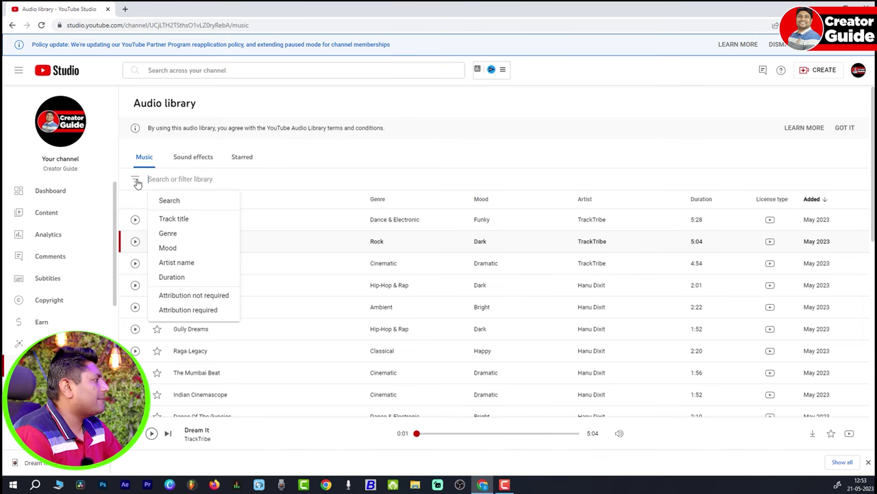
{"action": "left_click", "coordinate": [208, 314]}
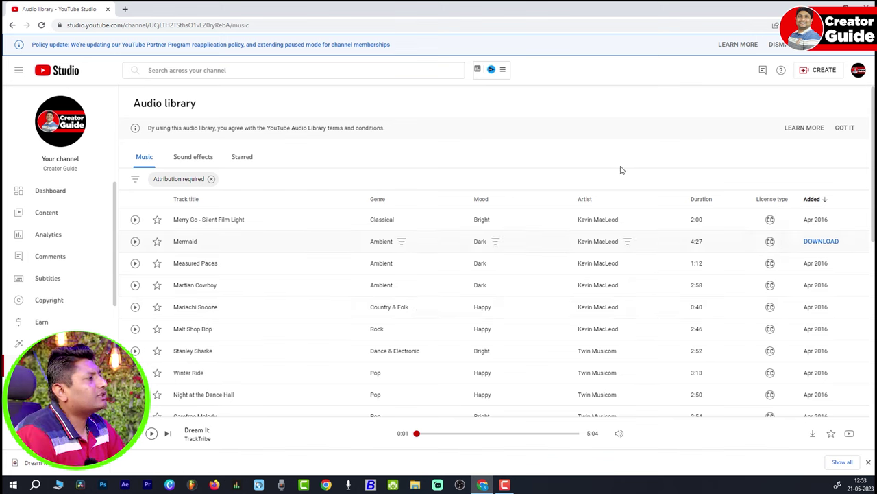
Open the Creative Commons license details of the track Merry Go - Silent Film Light
{"action": "mouse_move", "coordinate": [770, 222]}
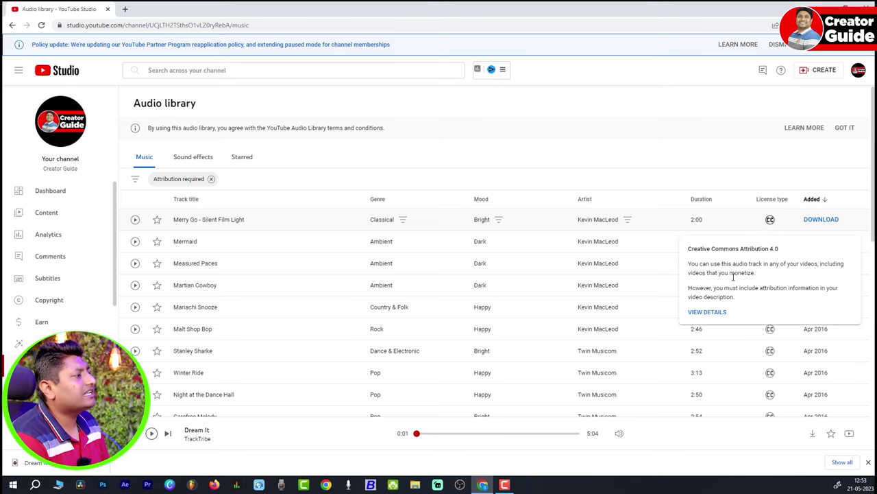
{"action": "left_click", "coordinate": [707, 314]}
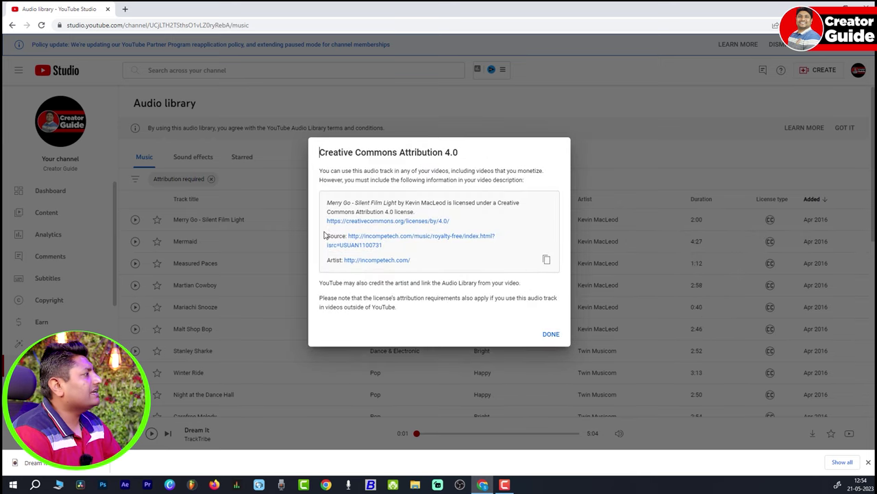